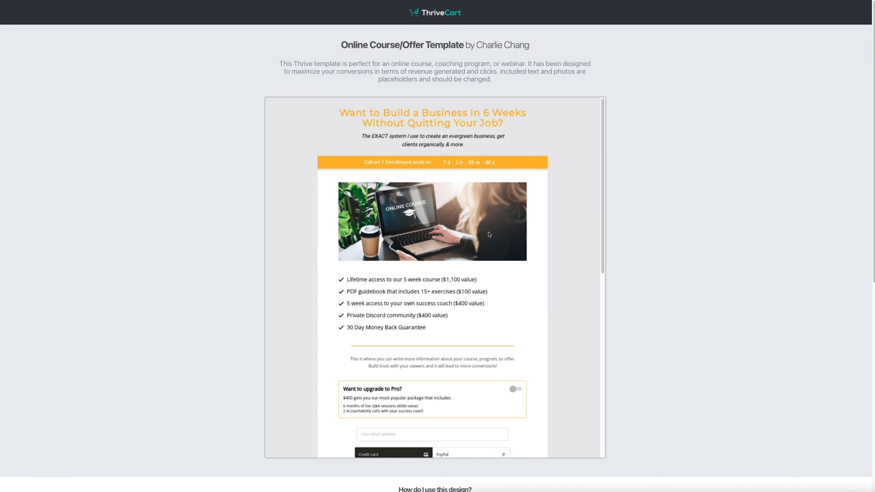
# Step: Copy the share link of the Online Course/Offer Template from its usage instructions
pyautogui.scroll(-6, 581, 319)
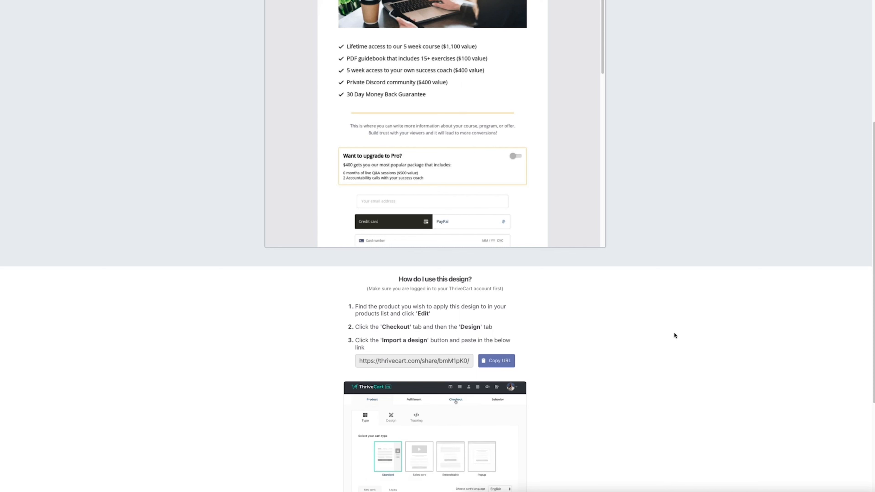
pyautogui.scroll(-4, 683, 339)
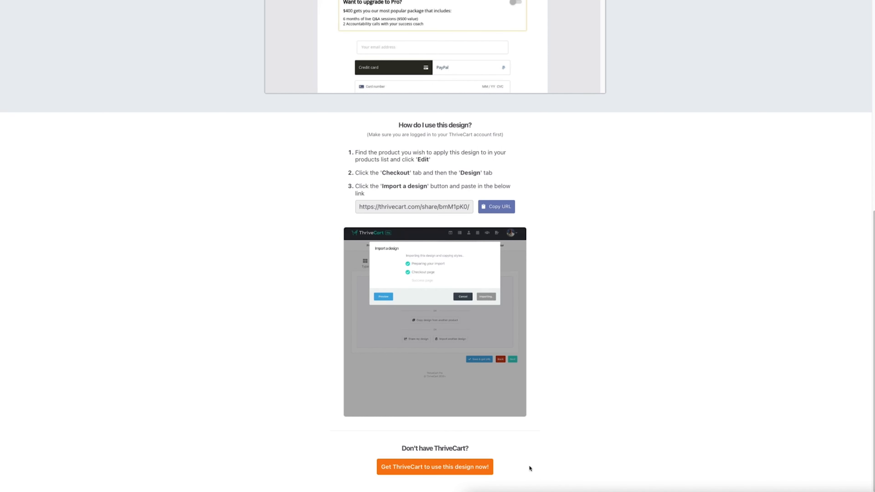
pyautogui.click(501, 210)
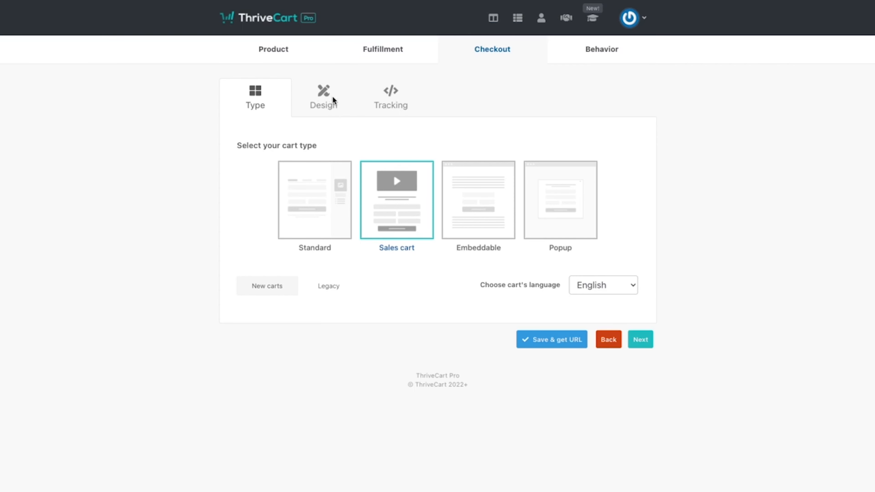
pyautogui.click(324, 104)
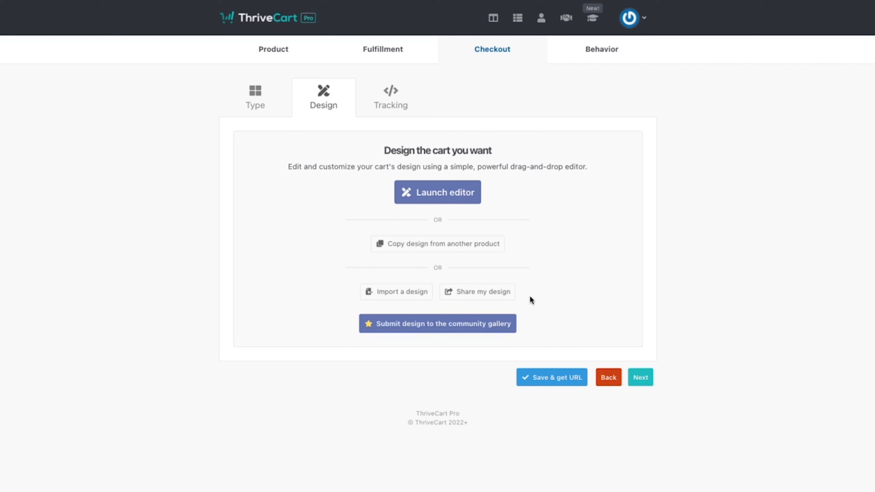
pyautogui.click(402, 293)
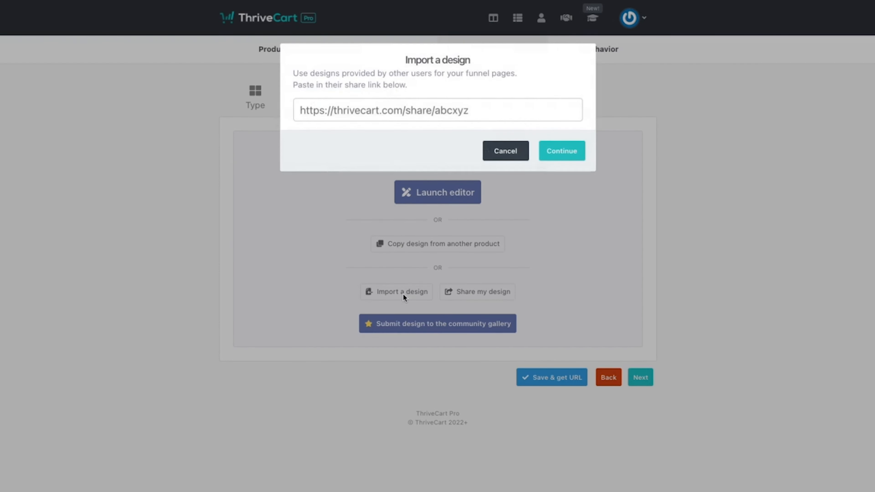
pyautogui.hotkey('ctrl', 'v')
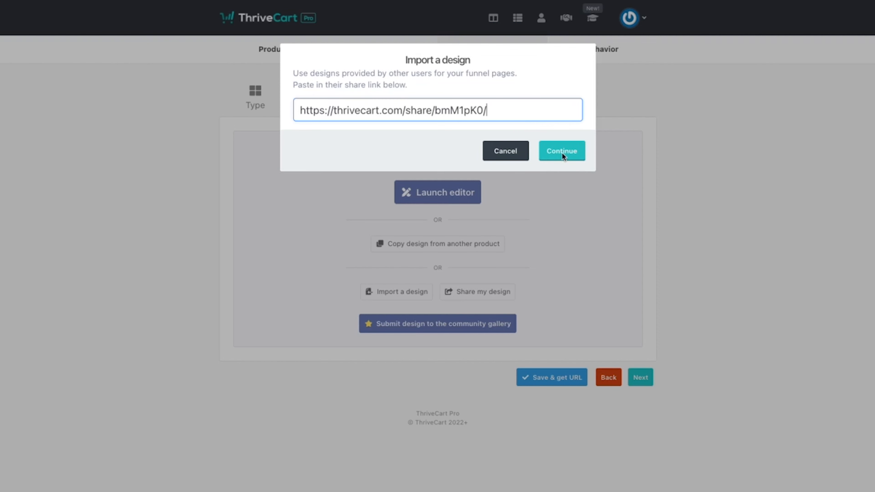
pyautogui.click(572, 151)
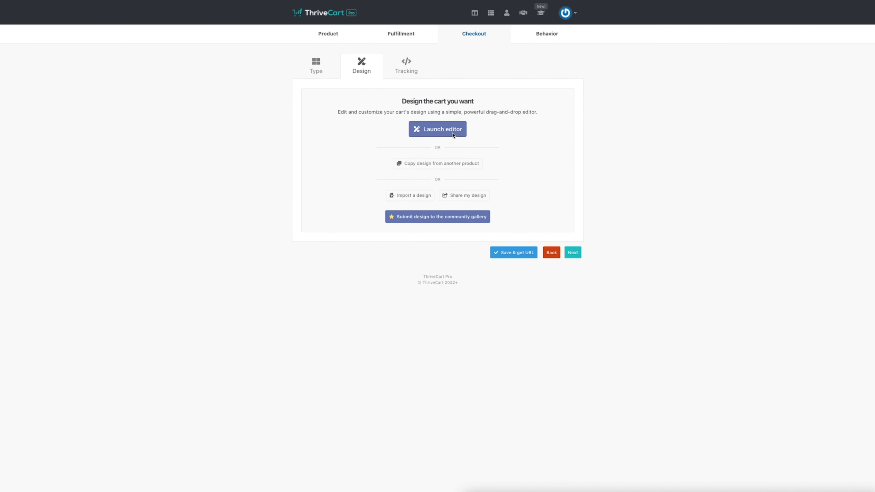
# Step: Launch the cart design editor and inspect the options of the heading, countdown timer and product image
pyautogui.click(444, 133)
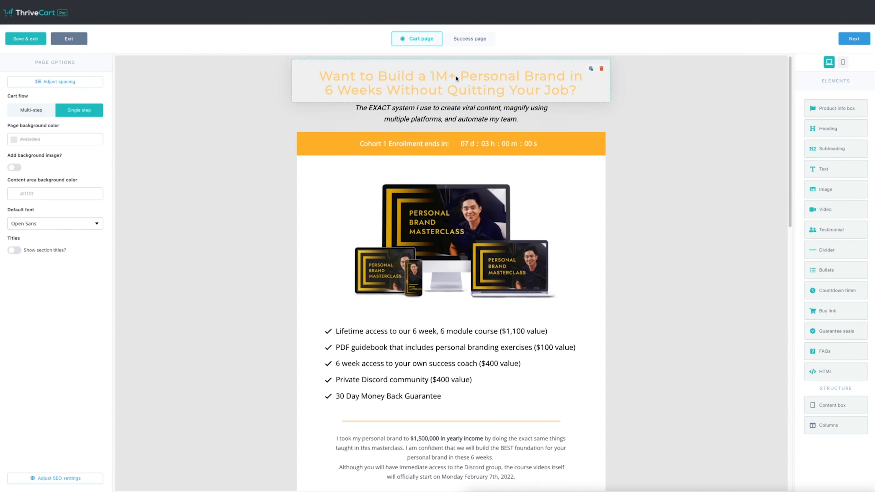
pyautogui.click(462, 86)
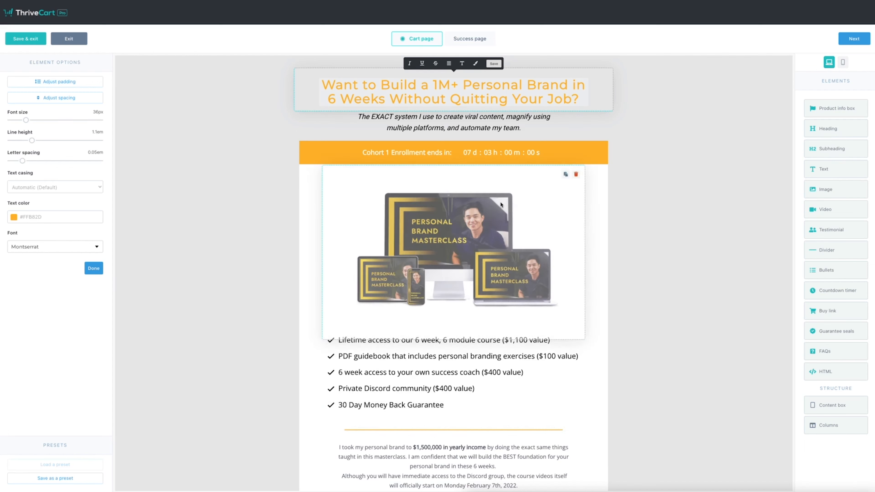
pyautogui.click(463, 129)
pyautogui.tripleClick(433, 150)
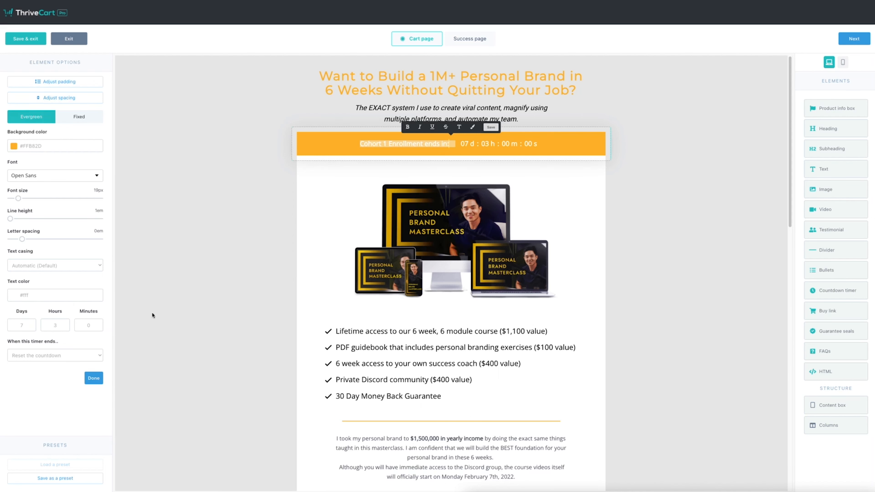
pyautogui.click(414, 273)
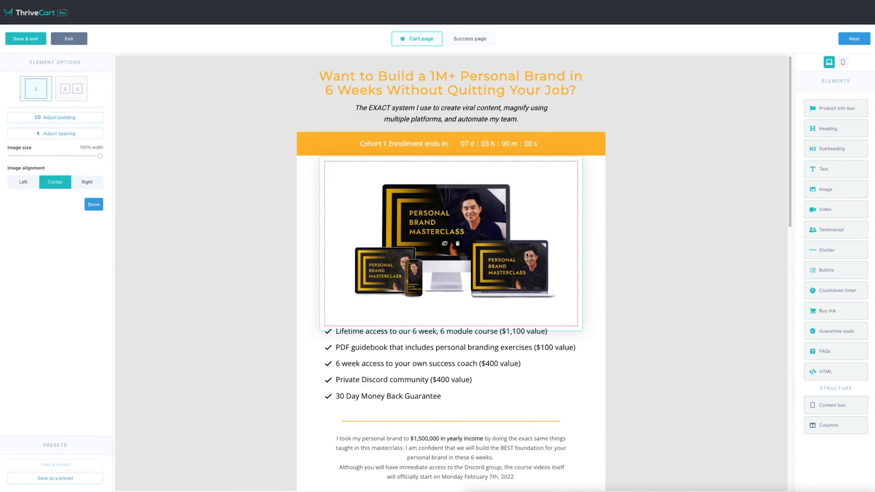
# Step: Examine the bullet list, the description text, and the upgrade offer and payment sections of the cart page
pyautogui.scroll(-3, 681, 267)
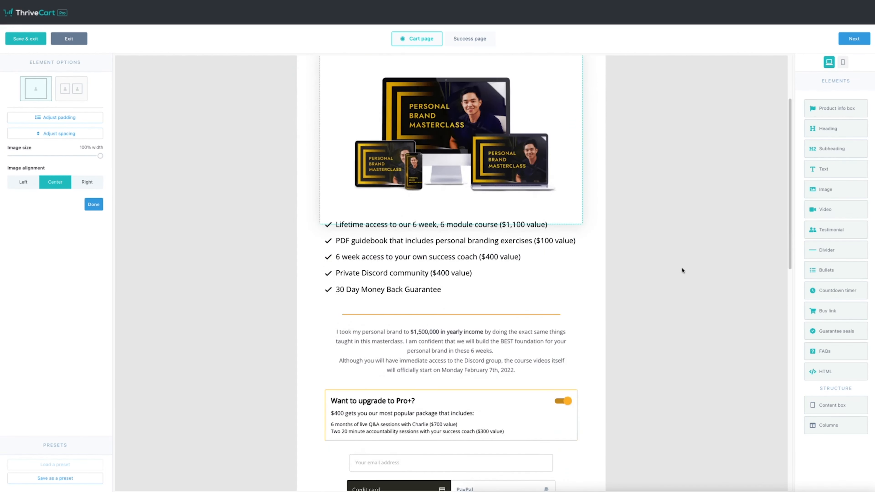
pyautogui.click(437, 268)
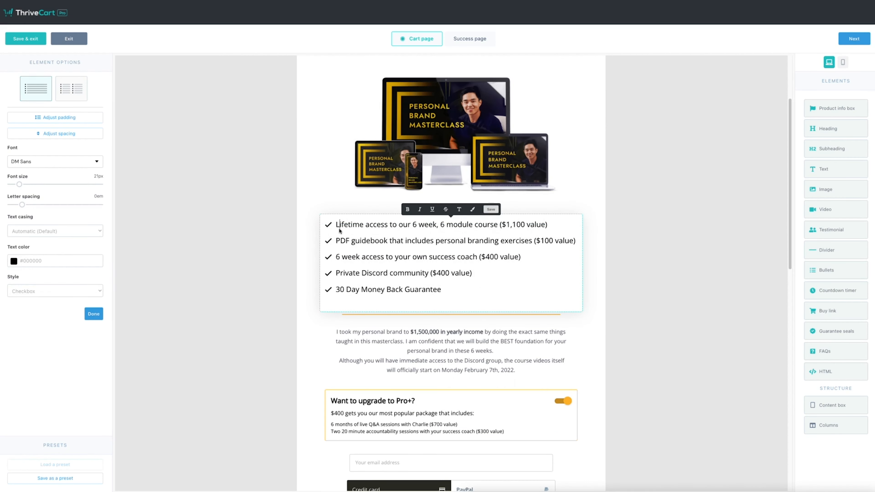
pyautogui.click(385, 227)
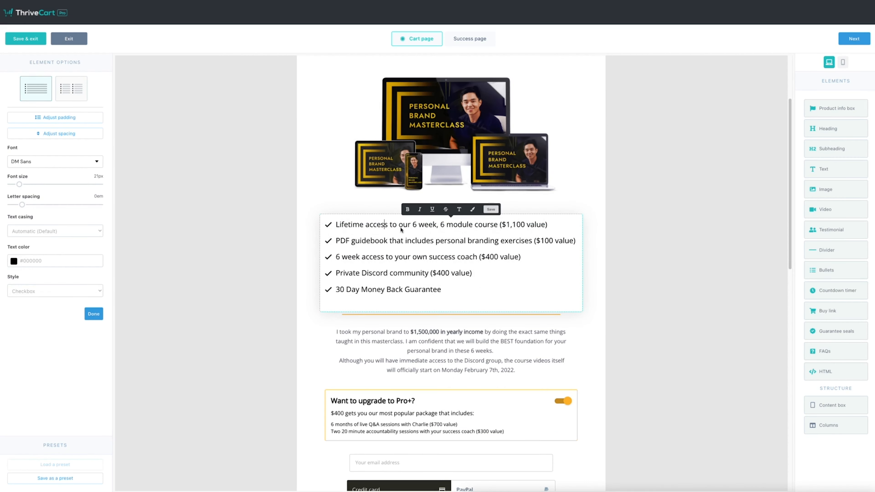
pyautogui.tripleClick(467, 302)
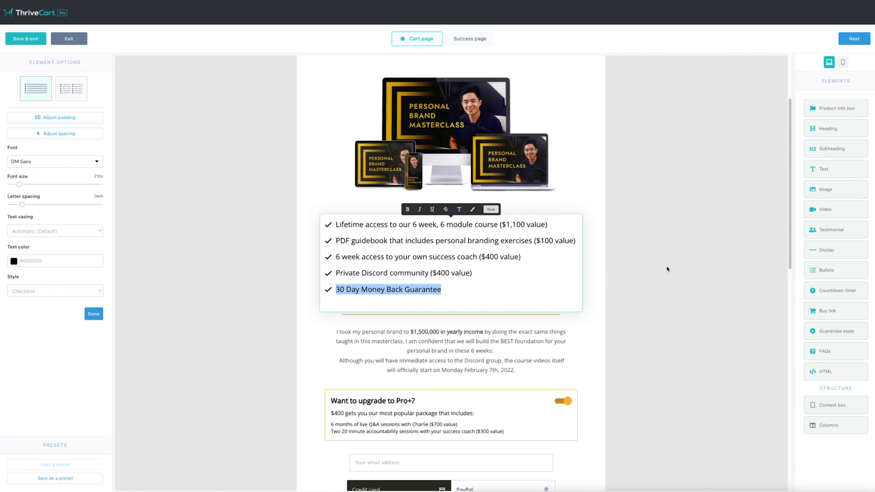
pyautogui.click(455, 386)
pyautogui.scroll(-4, 542, 242)
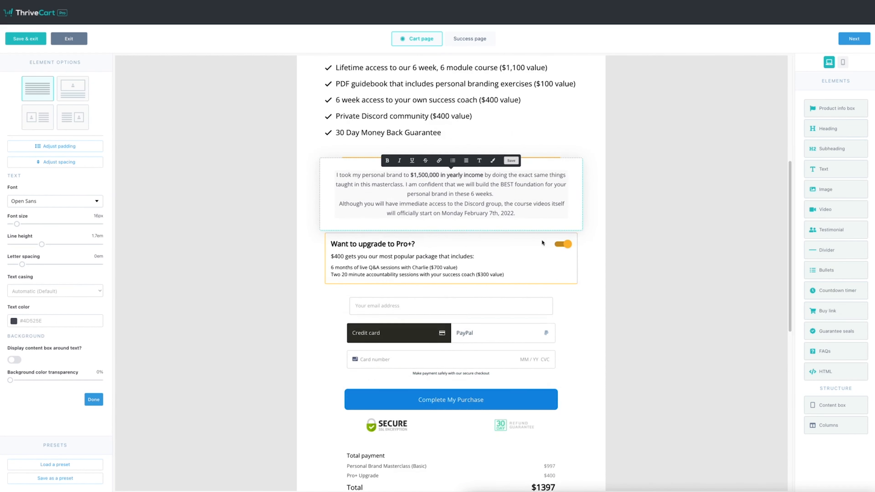
pyautogui.scroll(-4, 443, 298)
pyautogui.scroll(10, 633, 368)
pyautogui.scroll(-18, 641, 368)
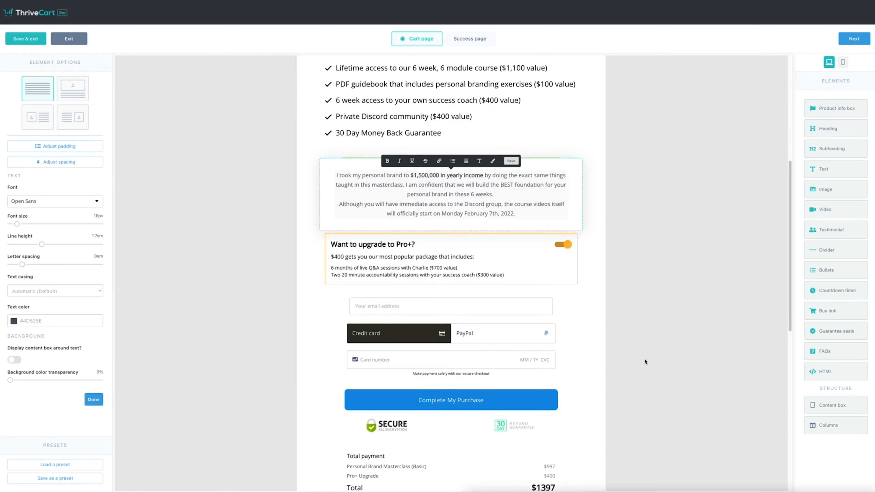
pyautogui.click(632, 371)
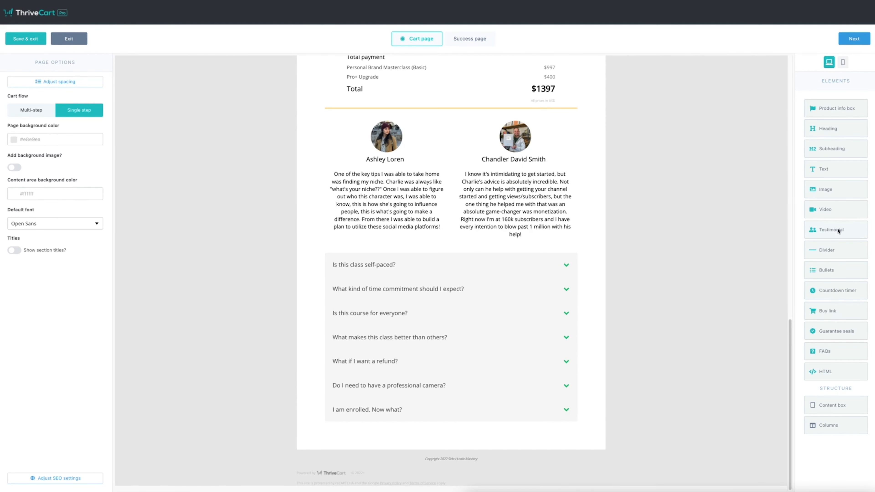
# Step: Add a testimonial element between the existing testimonials and the FAQs, and give it the two-column layout
pyautogui.scroll(4, 827, 235)
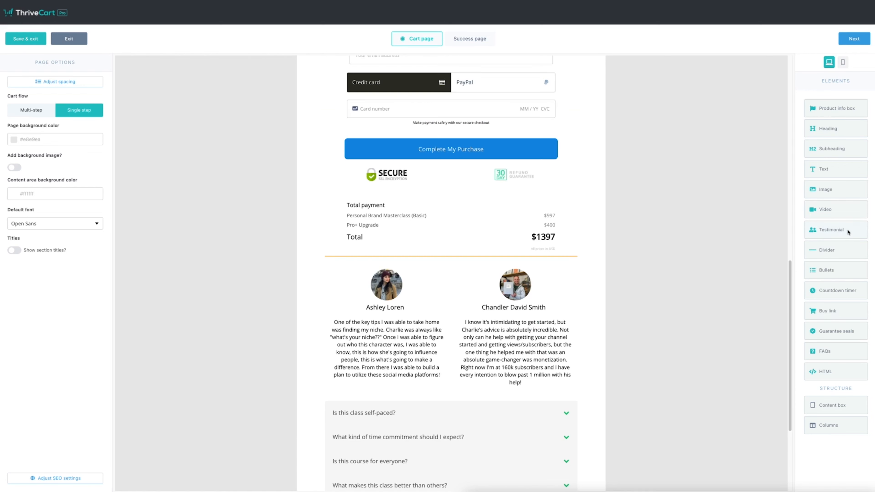
pyautogui.moveTo(847, 232); pyautogui.dragTo(444, 380)
pyautogui.click(57, 87)
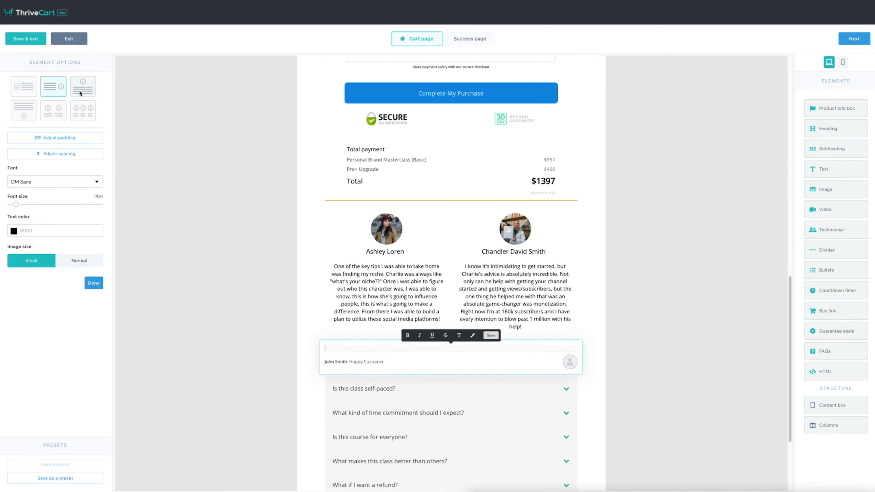
pyautogui.click(81, 92)
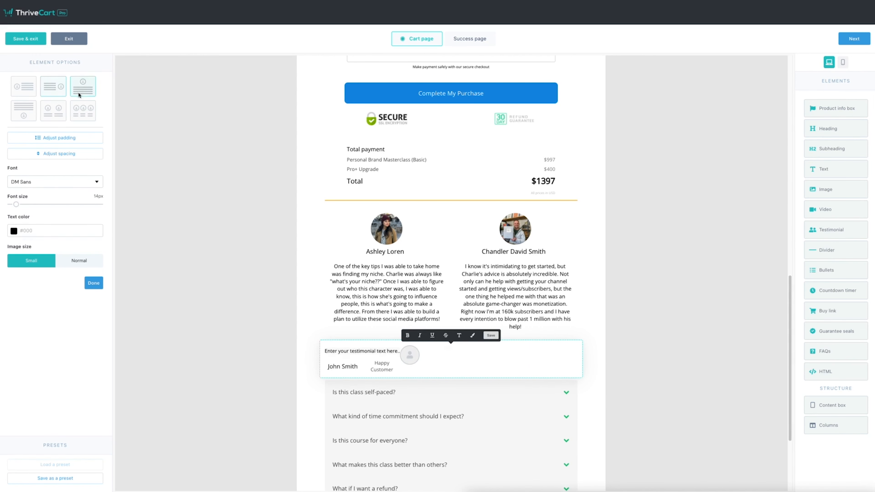
pyautogui.click(82, 112)
pyautogui.click(51, 115)
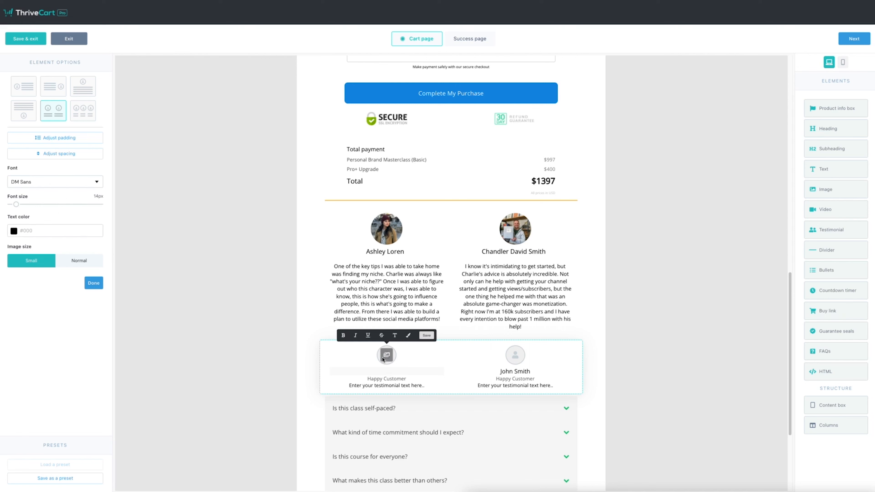
pyautogui.click(672, 258)
# Step: Review the cart page from the FAQs up to the countdown timer, and exit the editor without saving
pyautogui.scroll(-4, 671, 264)
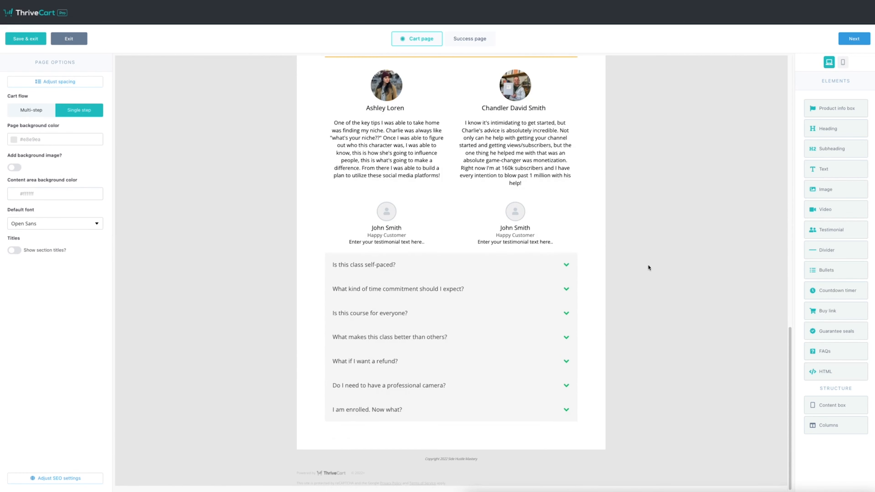
pyautogui.scroll(10, 674, 238)
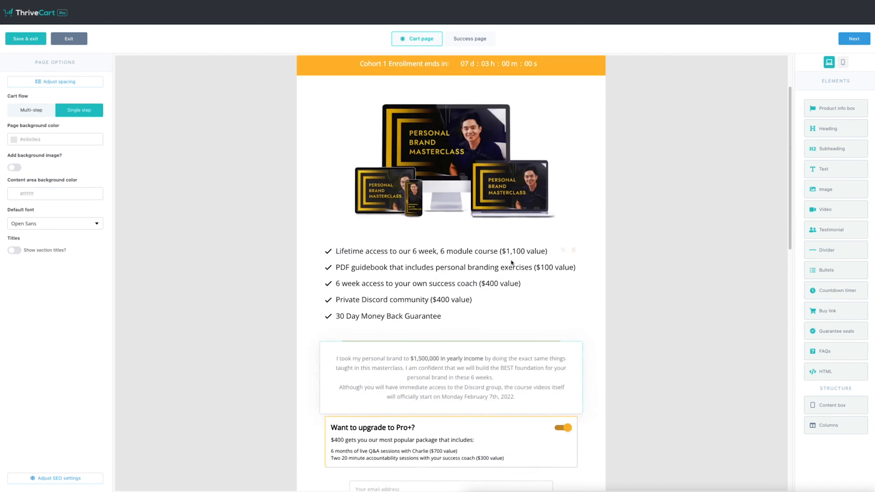
pyautogui.scroll(-10, 682, 246)
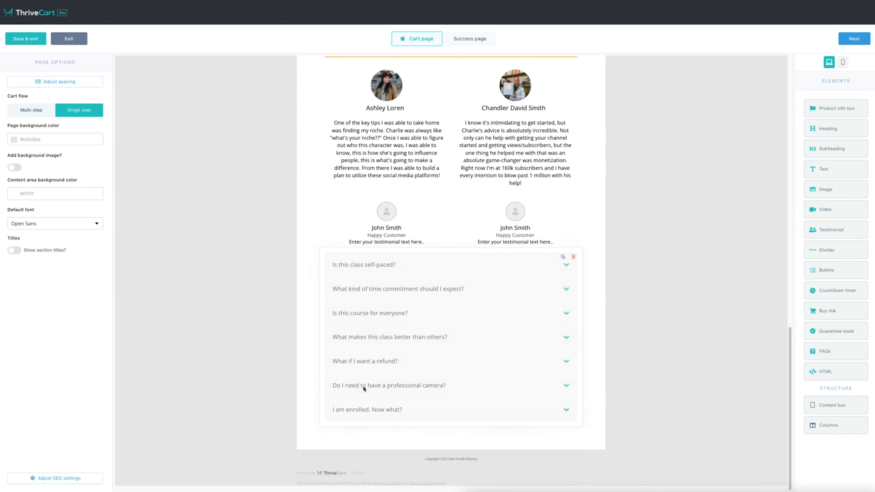
pyautogui.scroll(4, 483, 339)
pyautogui.scroll(5, 536, 350)
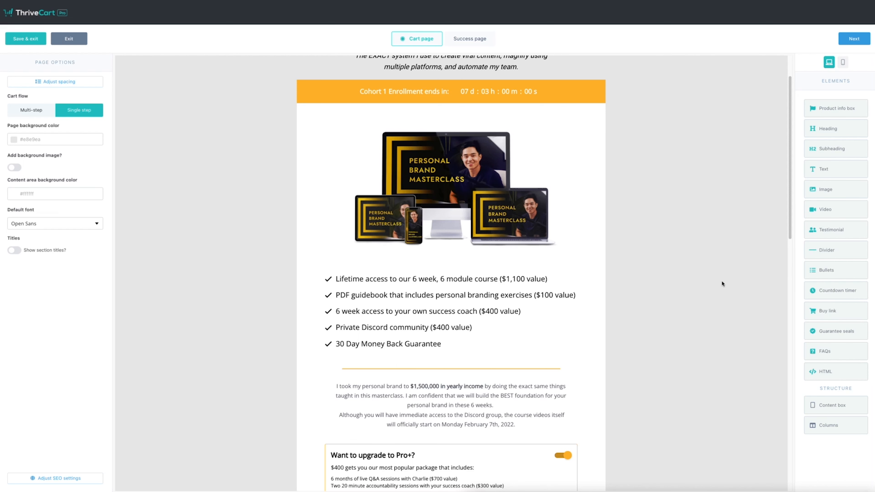
pyautogui.click(69, 39)
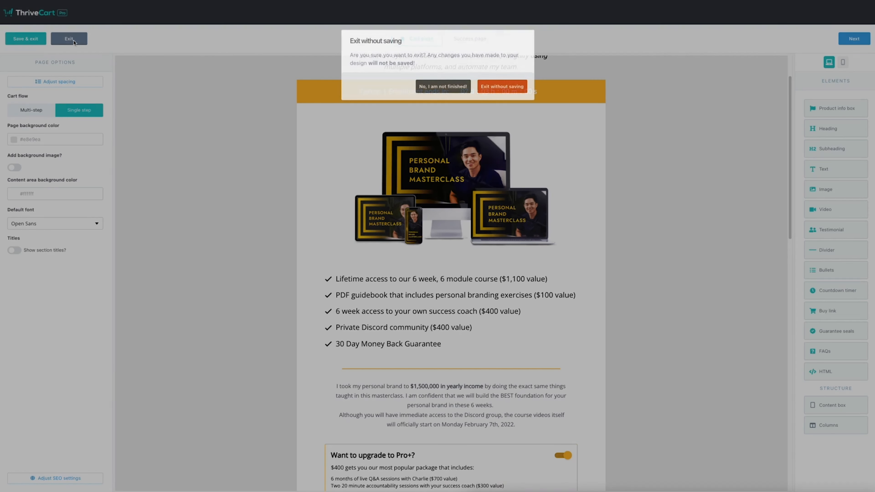
pyautogui.click(502, 85)
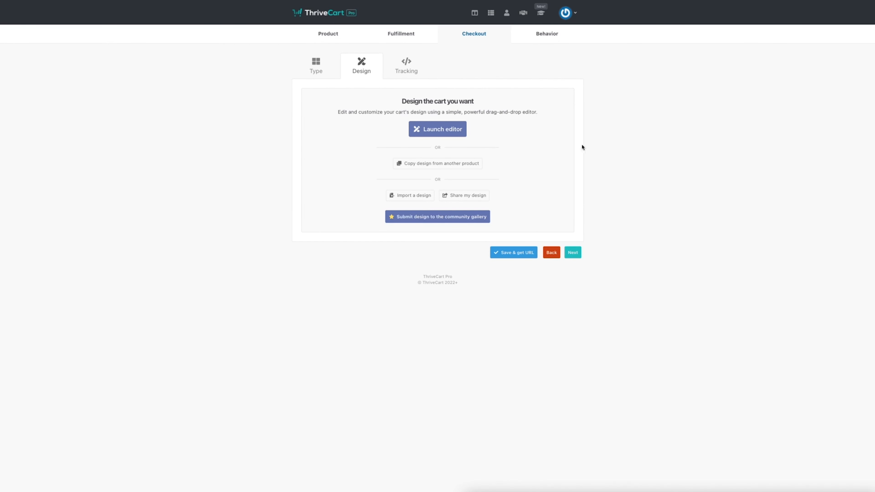
# Step: Change the product's cart type to Standard
pyautogui.click(324, 70)
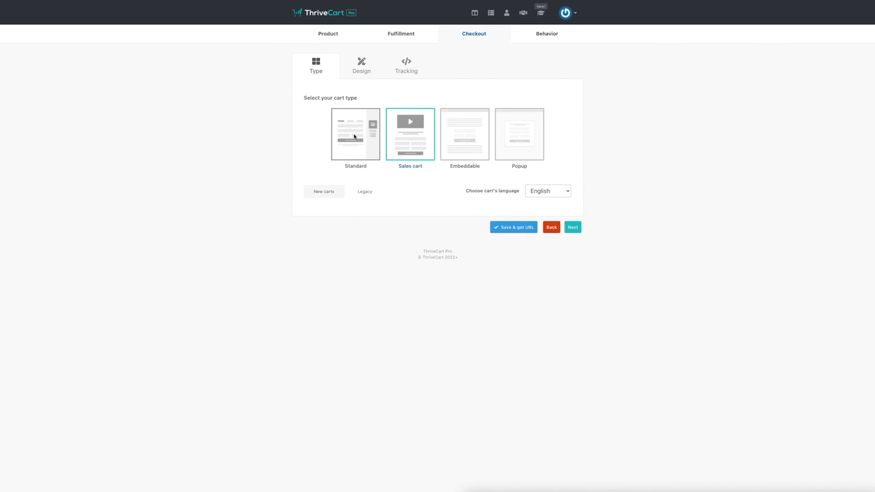
pyautogui.click(414, 147)
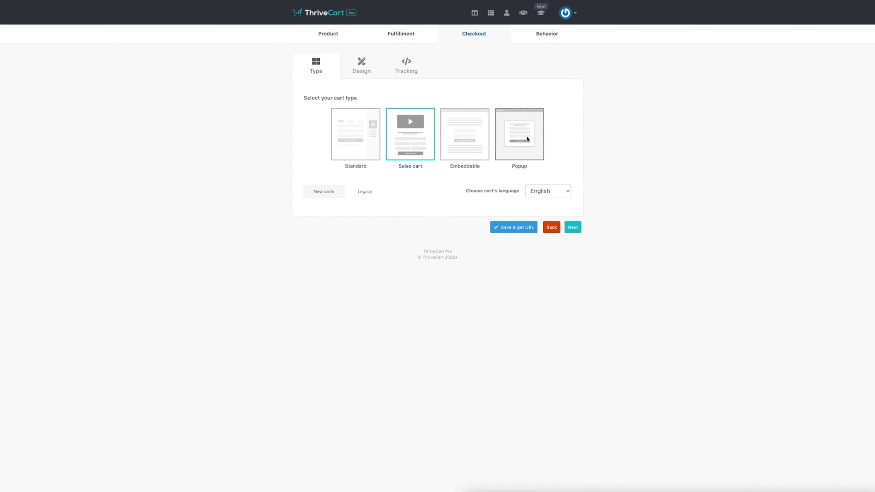
pyautogui.click(349, 154)
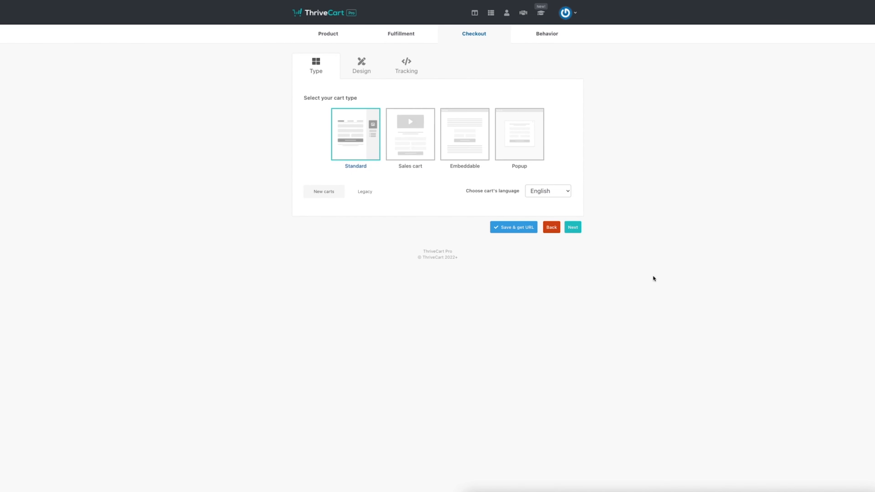
# Step: Launch the design editor to examine the Standard cart's main area and sidebar, and exit without saving
pyautogui.click(372, 71)
pyautogui.click(450, 128)
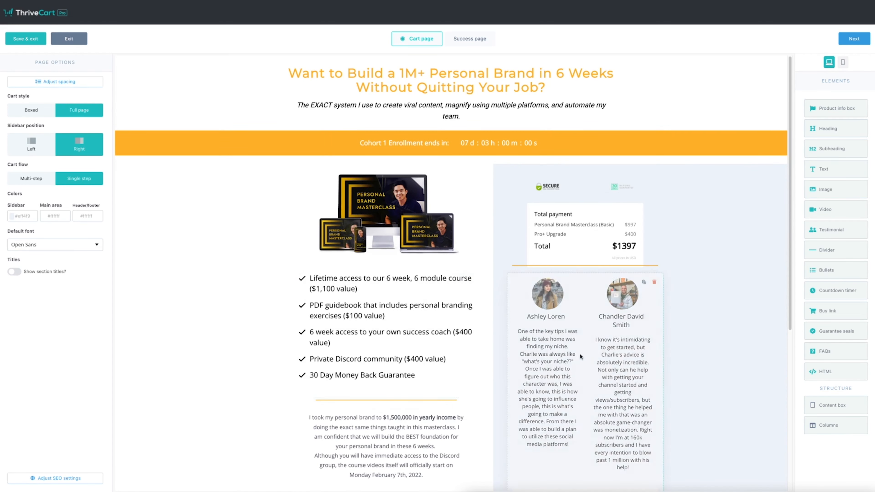
pyautogui.scroll(-5, 580, 353)
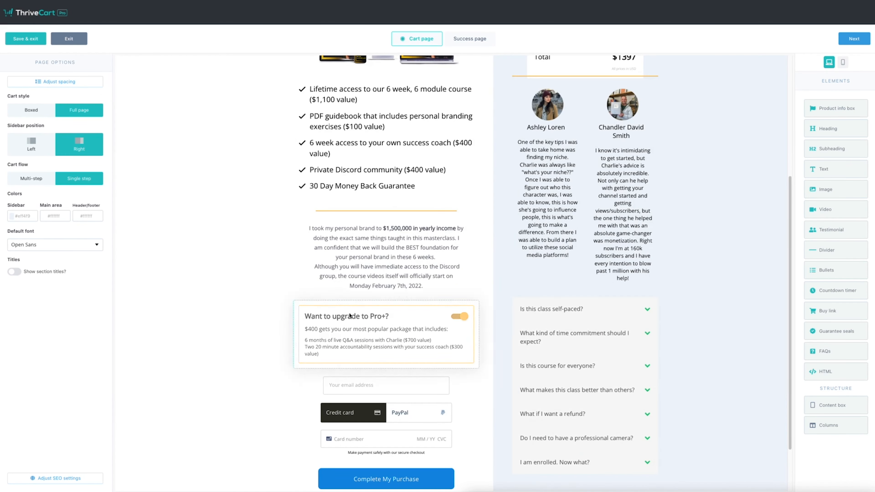
pyautogui.scroll(5, 202, 180)
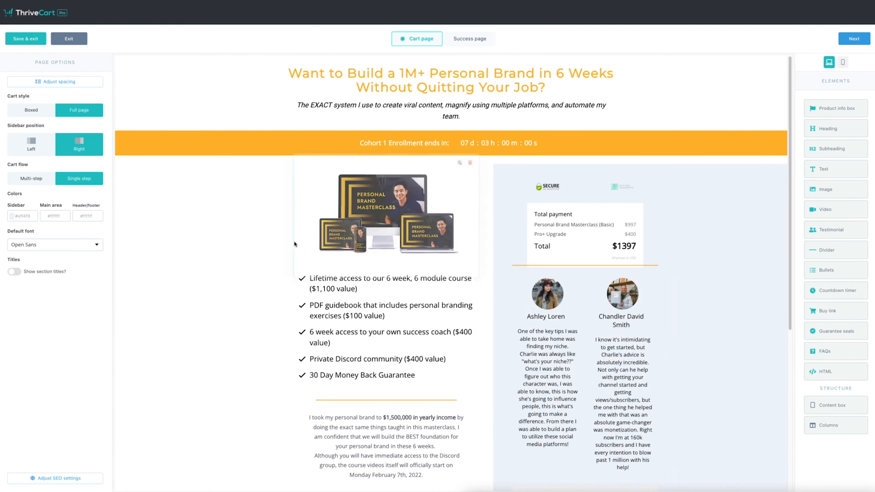
pyautogui.scroll(-7, 310, 216)
pyautogui.scroll(7, 629, 295)
pyautogui.click(81, 43)
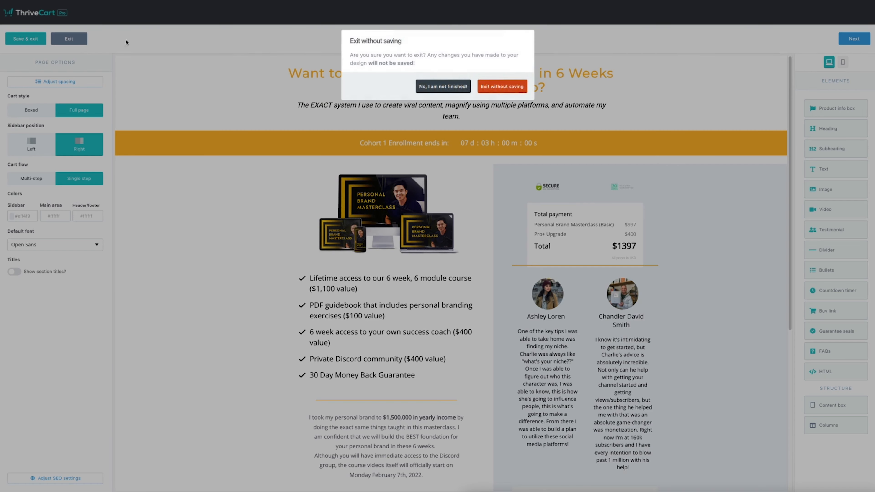
pyautogui.click(523, 88)
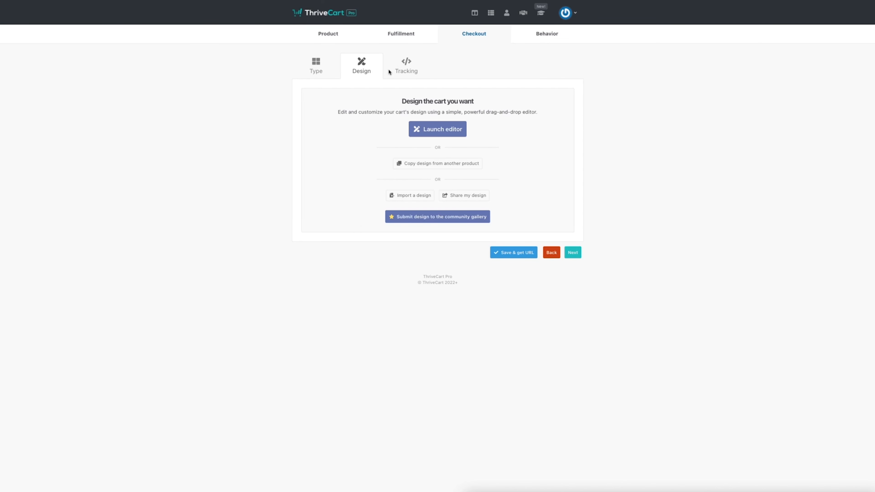
# Step: View the checkout's tracking service options and the product's behavior rules page
pyautogui.click(407, 66)
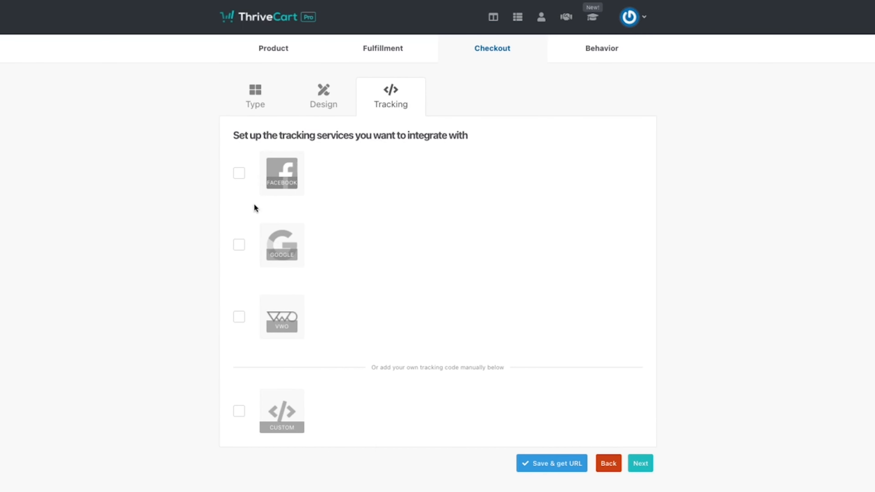
pyautogui.click(608, 50)
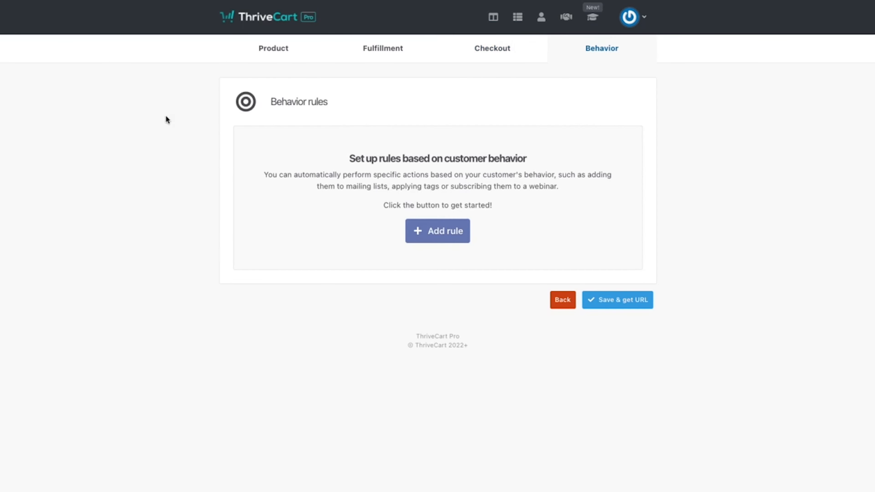